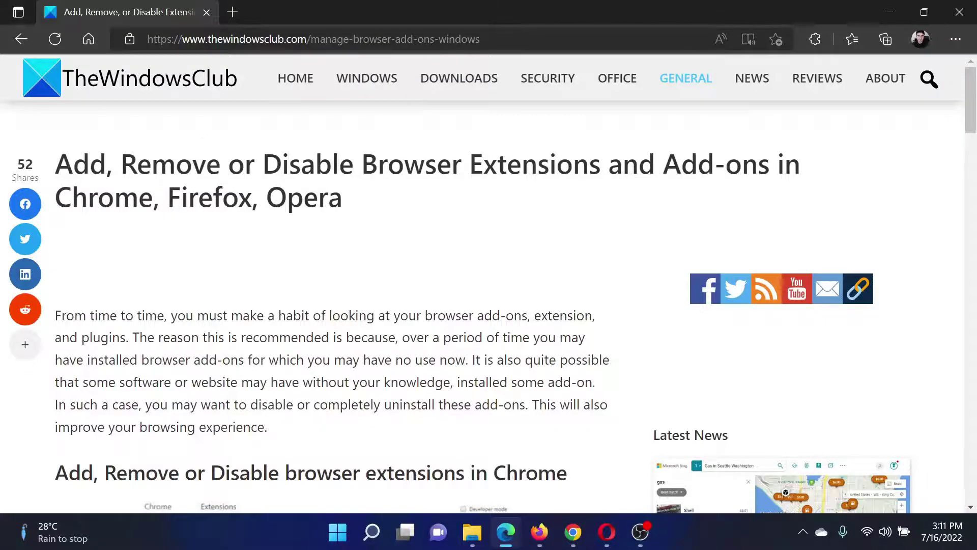
- Highlight the article title, then copy the chrome://extensions address from the Chrome section
{"action": "left_click_drag", "start_coordinate": [56, 165], "coordinate": [801, 164]}
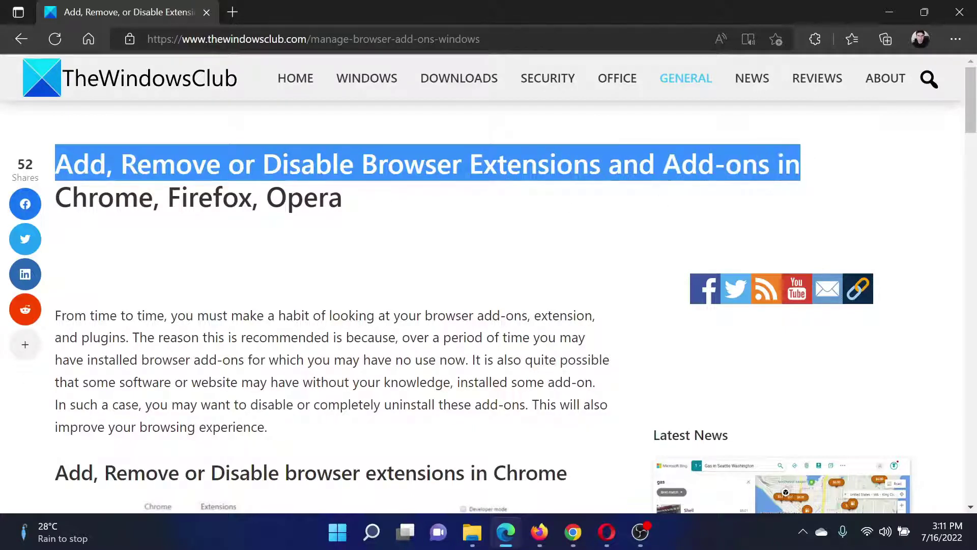
{"action": "left_click", "coordinate": [380, 213]}
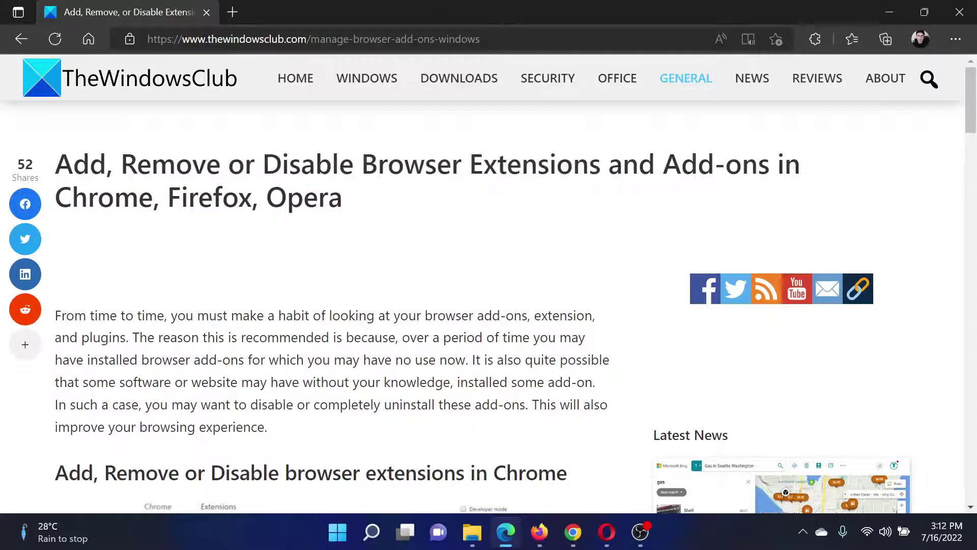
{"action": "scroll", "coordinate": [386, 310], "scroll_direction": "down", "scroll_amount": 5}
{"action": "scroll", "coordinate": [385, 329], "scroll_direction": "down", "scroll_amount": 1}
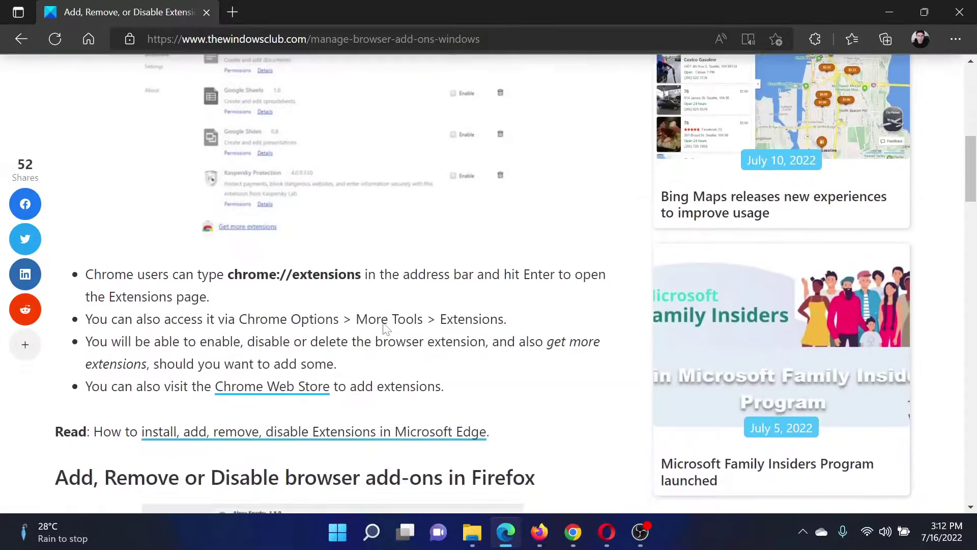
{"action": "scroll", "coordinate": [386, 328], "scroll_direction": "up", "scroll_amount": 2}
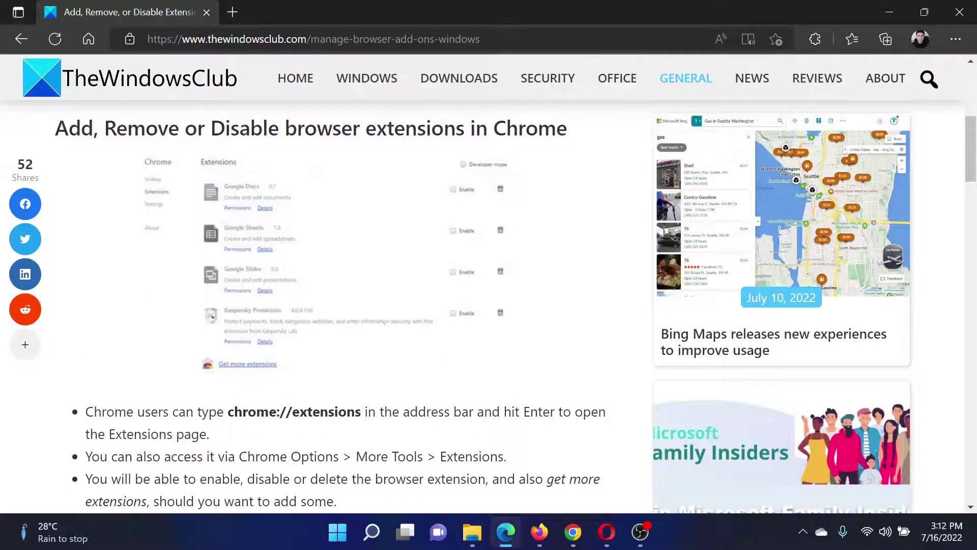
{"action": "left_click_drag", "start_coordinate": [228, 412], "coordinate": [361, 412]}
{"action": "right_click", "coordinate": [345, 413]}
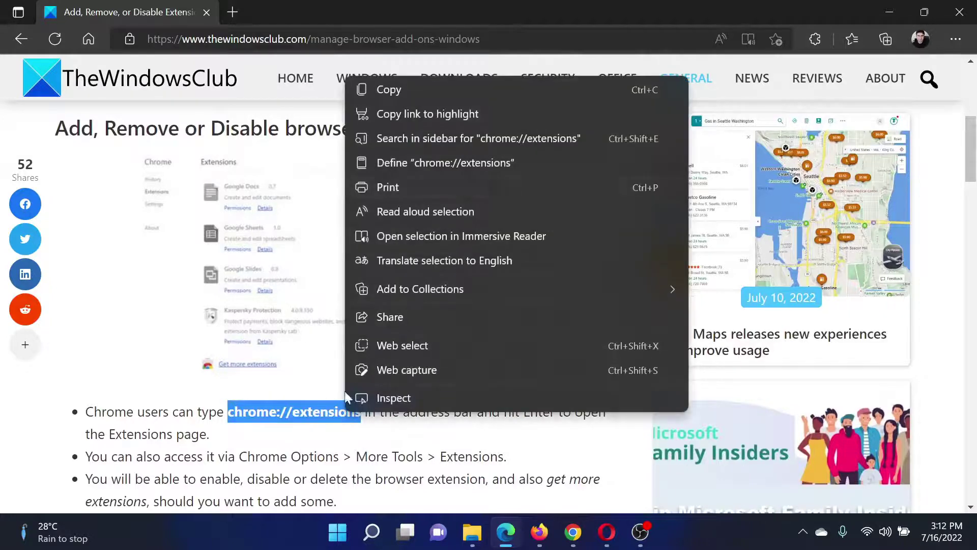
{"action": "left_click", "coordinate": [404, 97]}
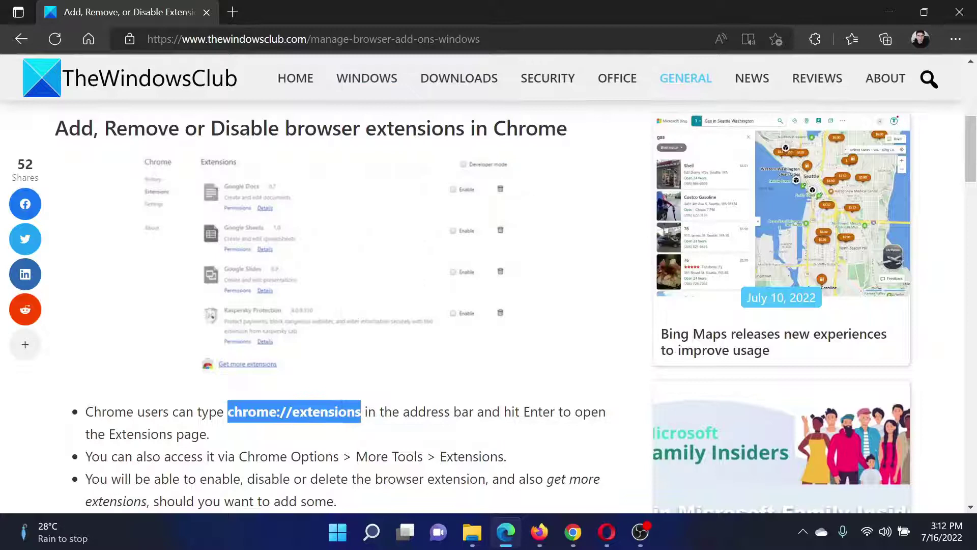
- Switch to Chrome's extensions page and select its address bar
{"action": "left_click", "coordinate": [573, 532]}
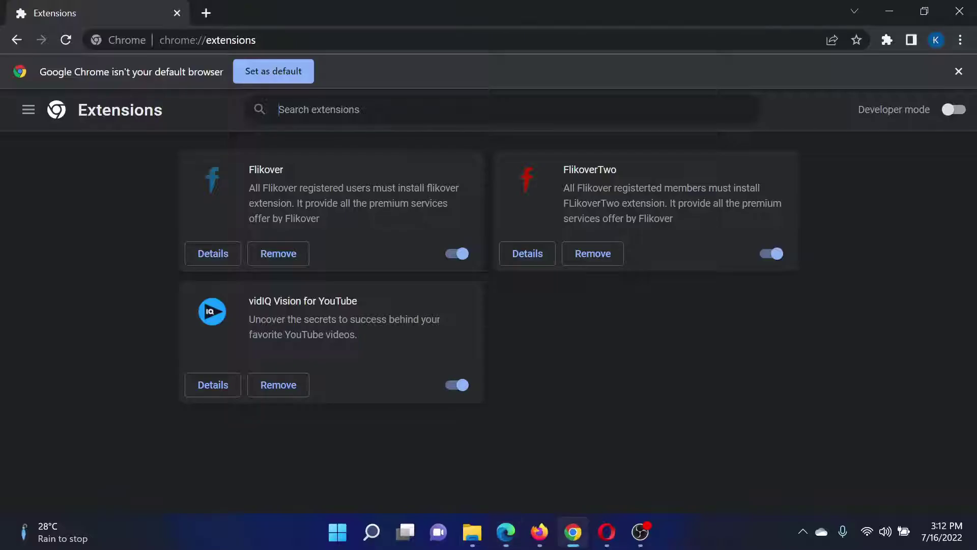
{"action": "left_click", "coordinate": [477, 43]}
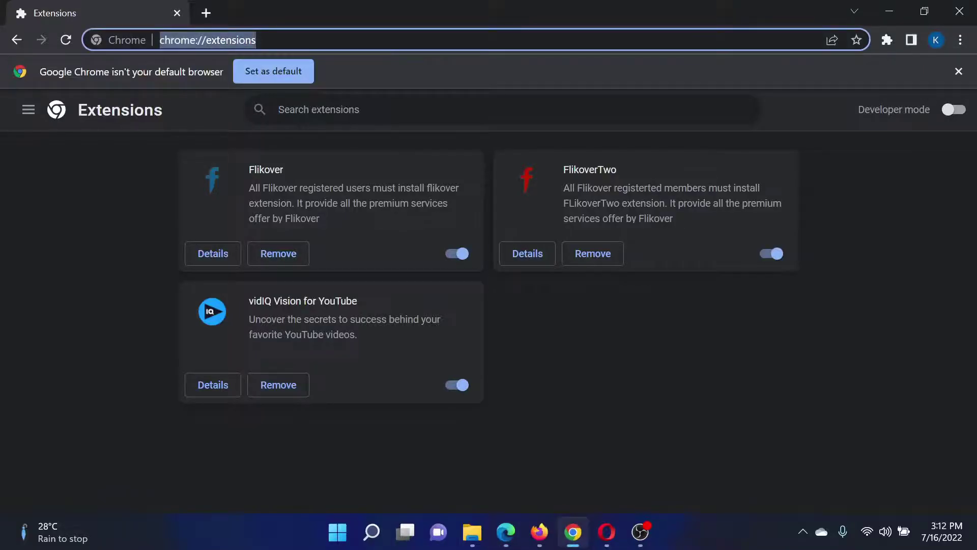
{"action": "left_click", "coordinate": [314, 211]}
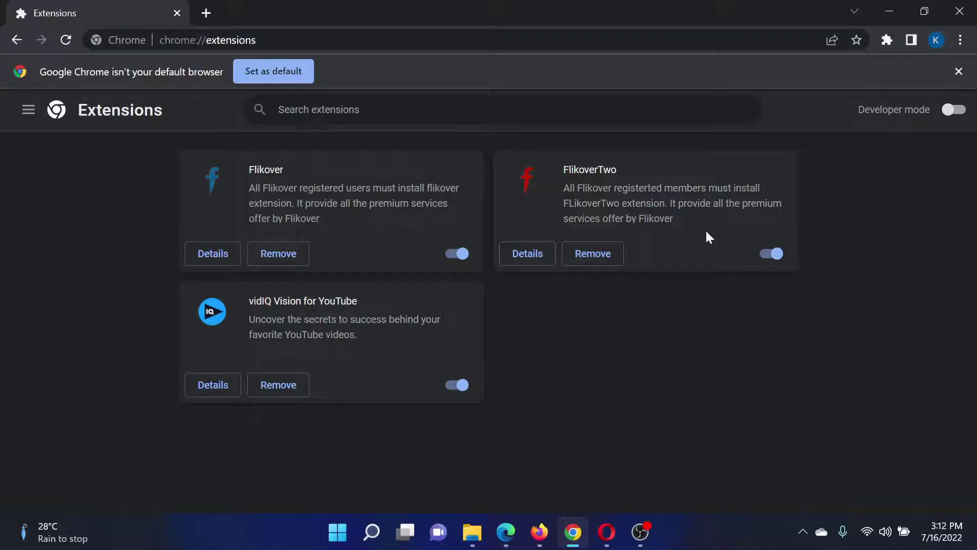
- Disable vidIQ Vision for YouTube, remove it from Chrome, then bring Firefox forward
{"action": "left_click", "coordinate": [458, 386]}
{"action": "left_click", "coordinate": [279, 386]}
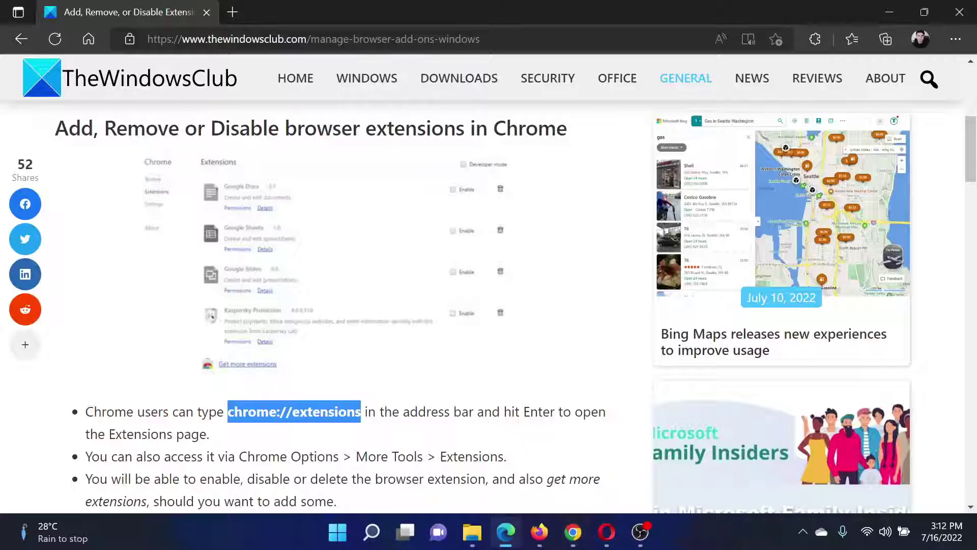
{"action": "scroll", "coordinate": [463, 443], "scroll_direction": "down", "scroll_amount": 5}
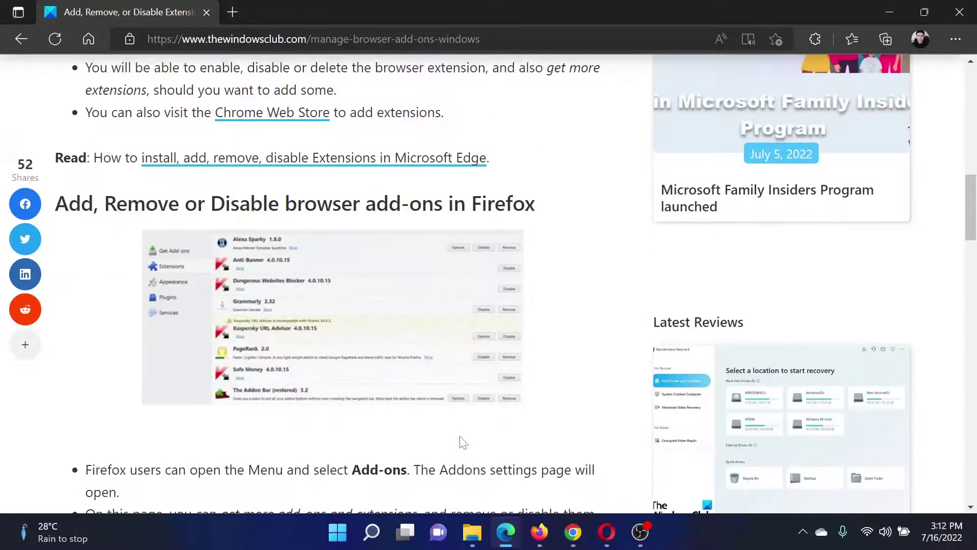
{"action": "left_click", "coordinate": [539, 532]}
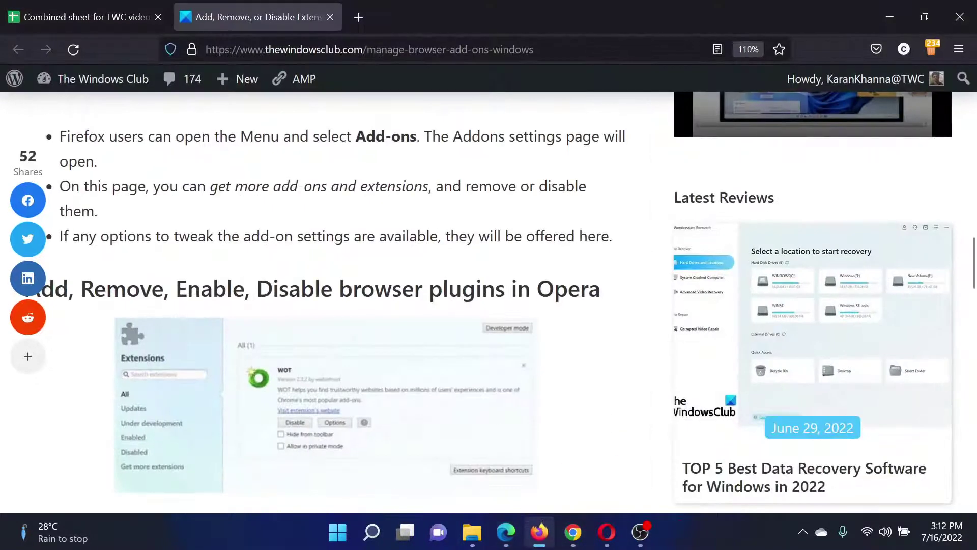
- Reach Extensions & Themes through Firefox's menu and Settings to show the Add-ons Manager
{"action": "left_click", "coordinate": [959, 50]}
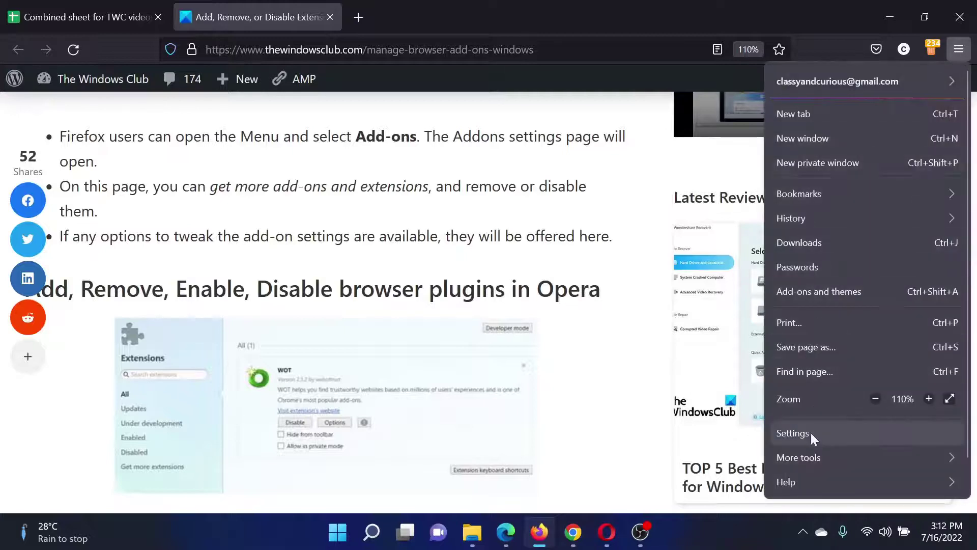
{"action": "left_click", "coordinate": [794, 433]}
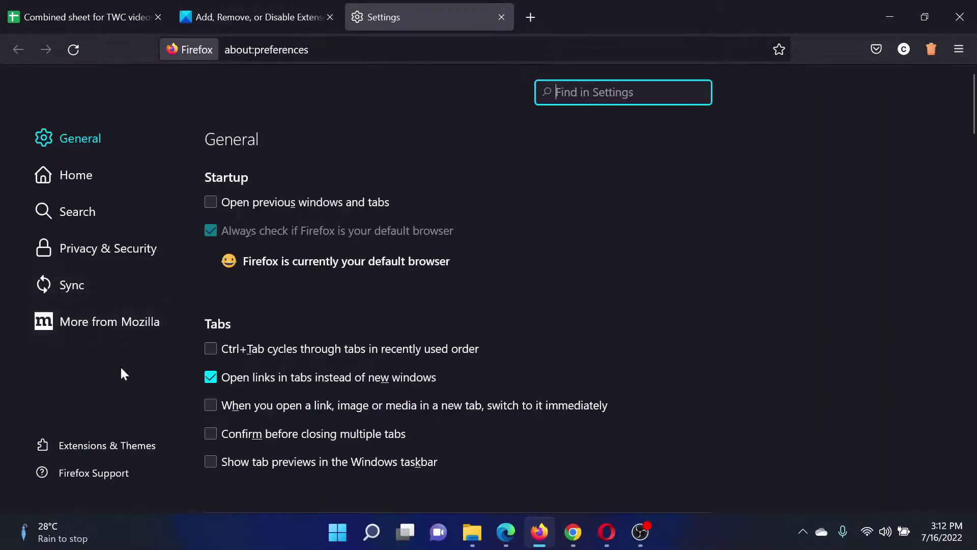
{"action": "left_click", "coordinate": [117, 448]}
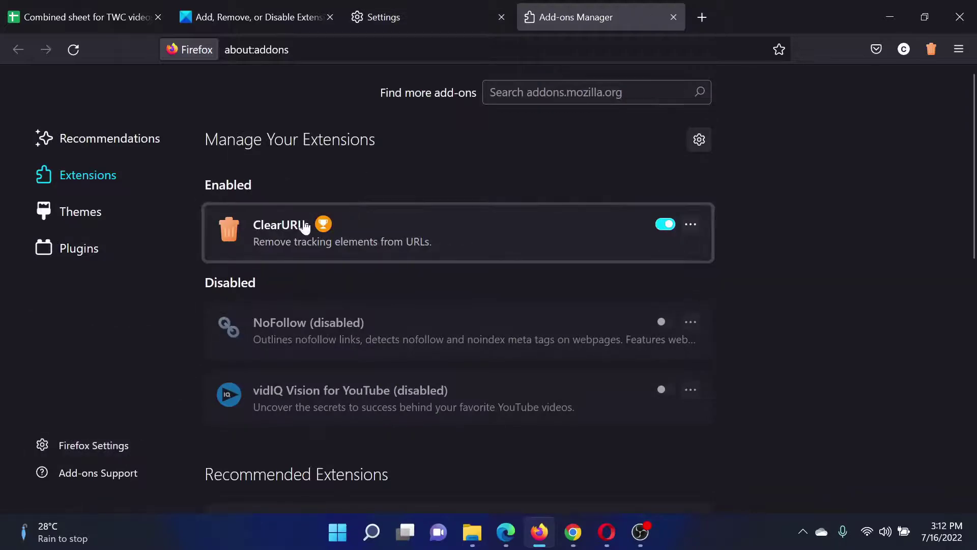
- Disable ClearURLs, remove it via its '...' menu with confirmation, then return to Edge
{"action": "left_click", "coordinate": [666, 225]}
{"action": "left_click", "coordinate": [689, 224]}
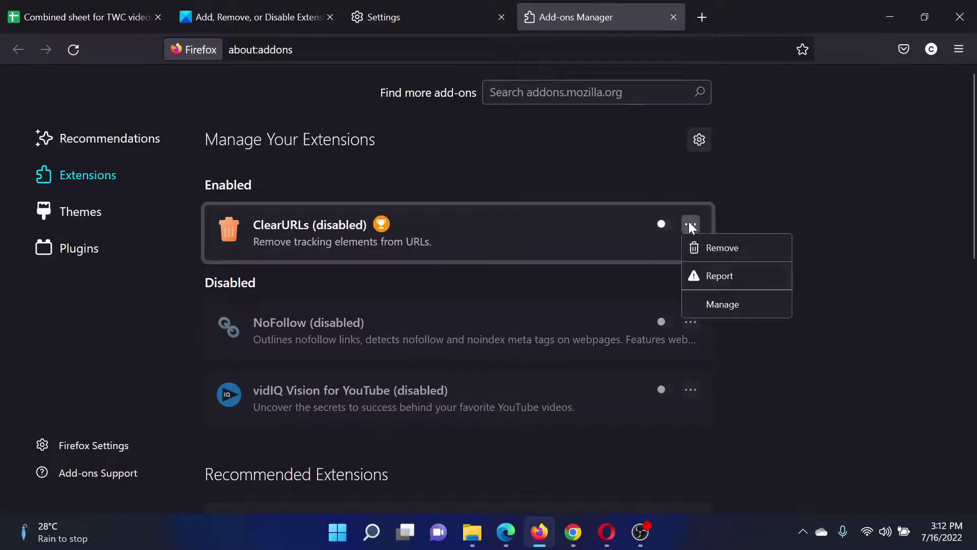
{"action": "left_click", "coordinate": [724, 249]}
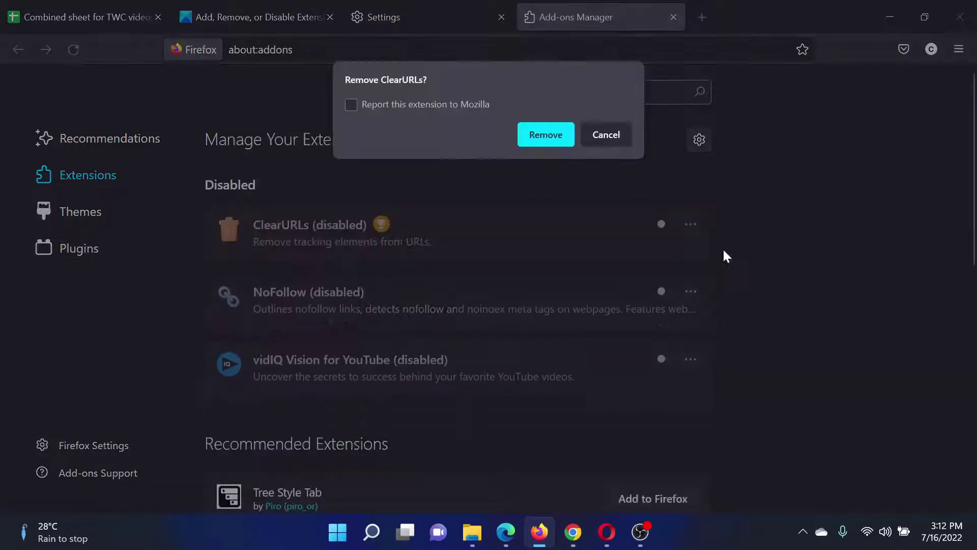
{"action": "left_click", "coordinate": [553, 135]}
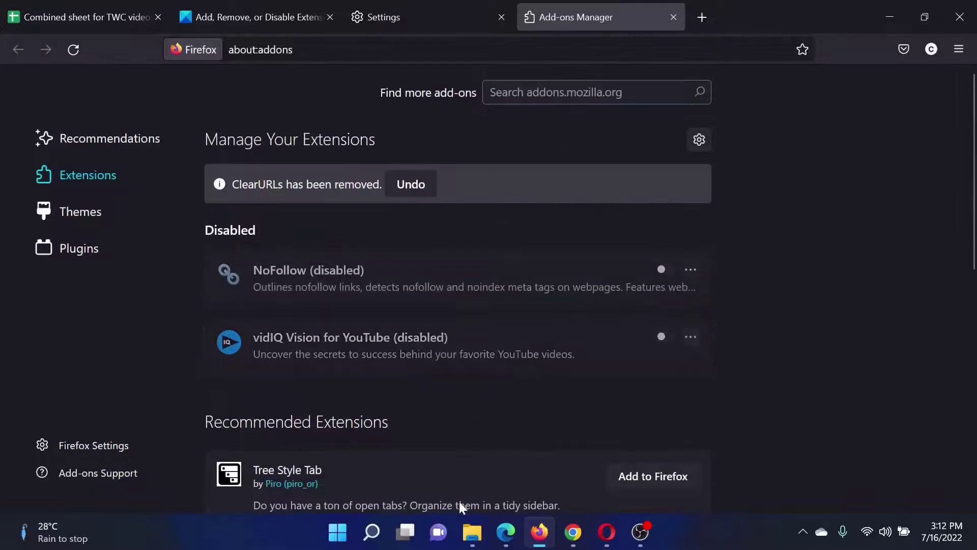
{"action": "left_click", "coordinate": [506, 533]}
{"action": "scroll", "coordinate": [374, 330], "scroll_direction": "down", "scroll_amount": 5}
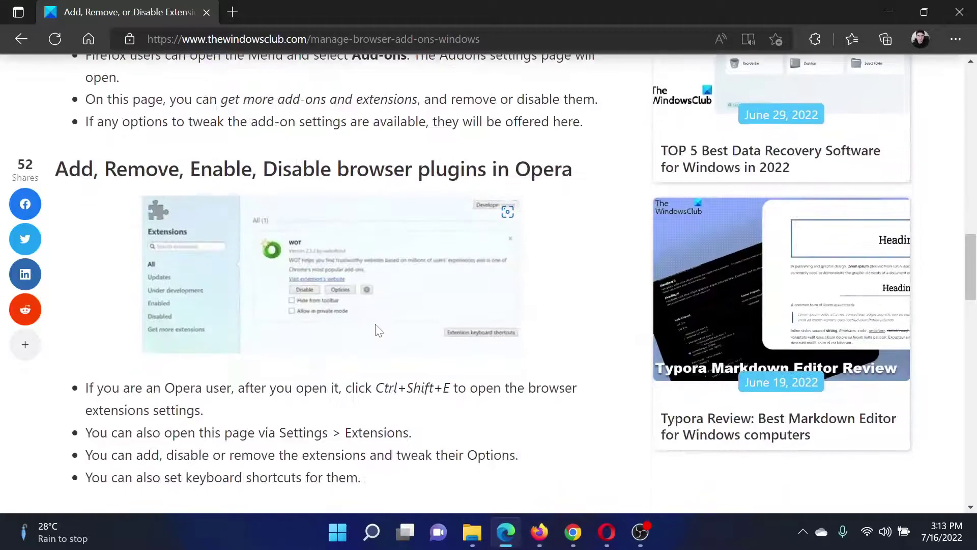
{"action": "scroll", "coordinate": [375, 329], "scroll_direction": "down", "scroll_amount": 1}
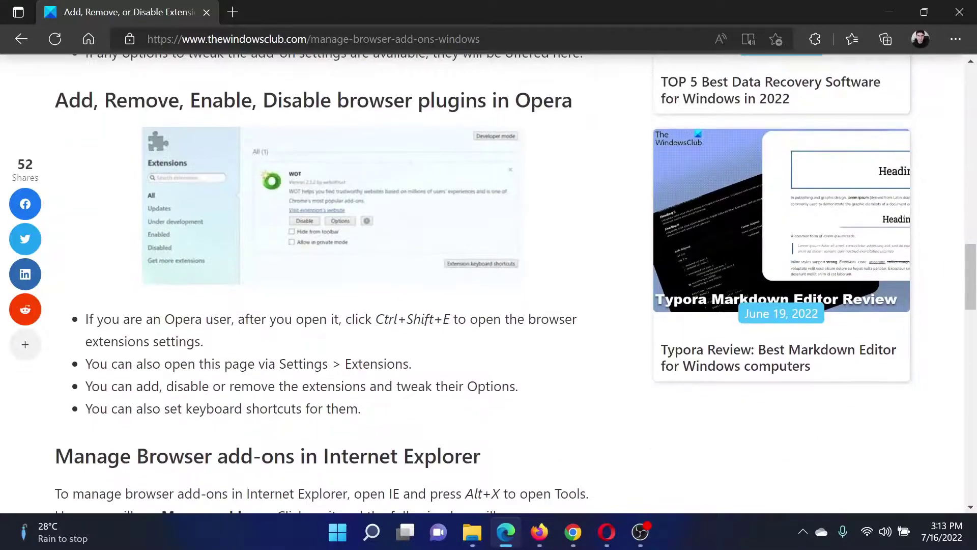
- Highlight the Ctrl+Shift+E shortcut in the Opera section and switch to Opera
{"action": "left_click_drag", "start_coordinate": [376, 320], "coordinate": [454, 320]}
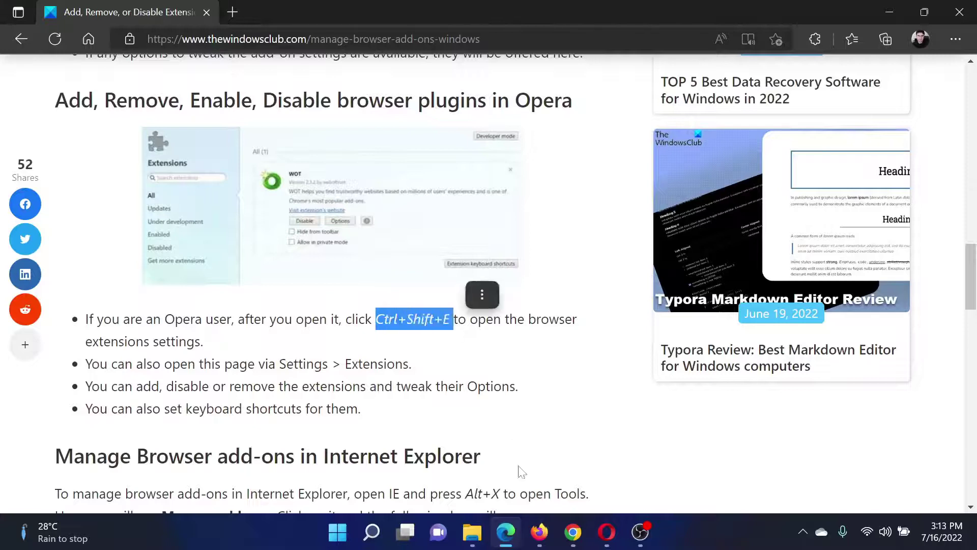
{"action": "left_click", "coordinate": [607, 533]}
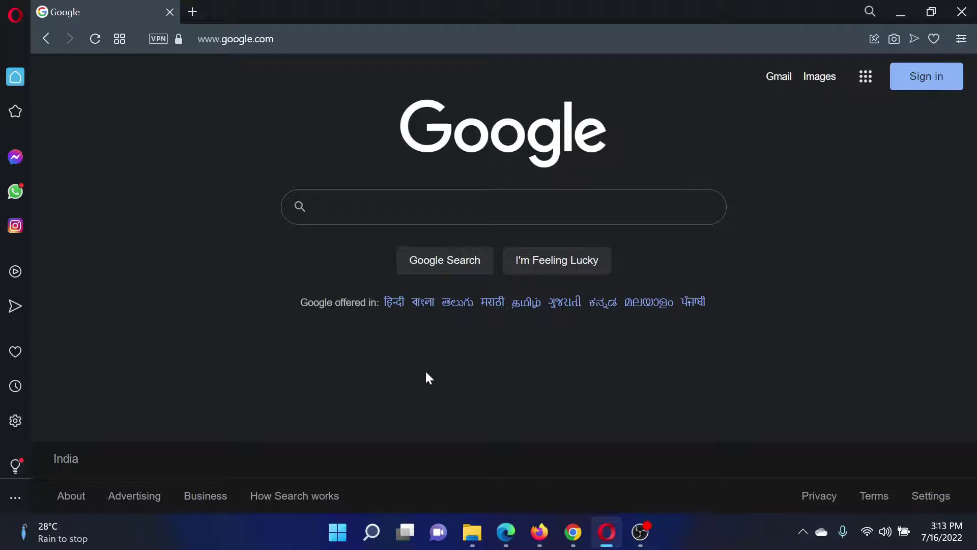
- Open Opera's extensions with Ctrl+Shift+E and toggle Opera Ad Blocker on, then off
{"action": "key", "text": "ctrl+shift+e"}
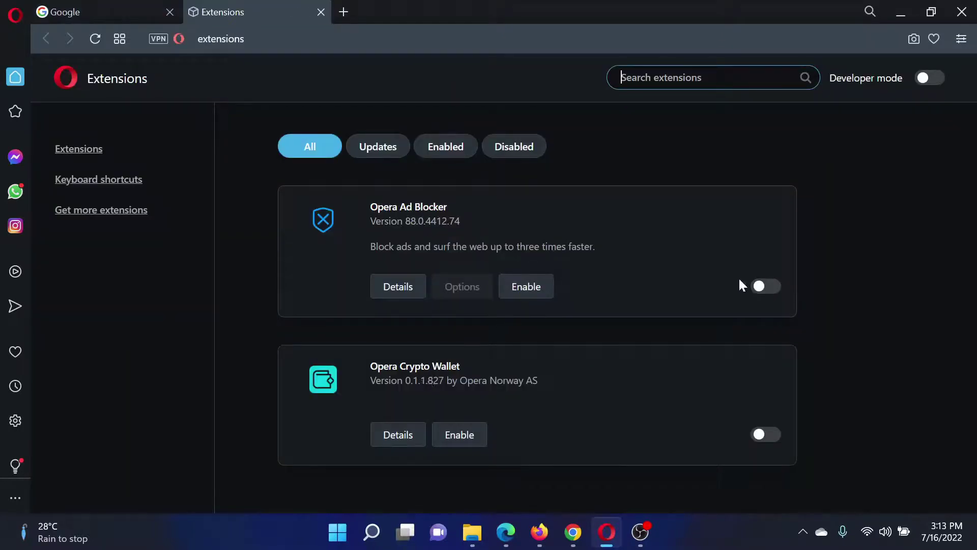
{"action": "left_click", "coordinate": [768, 291]}
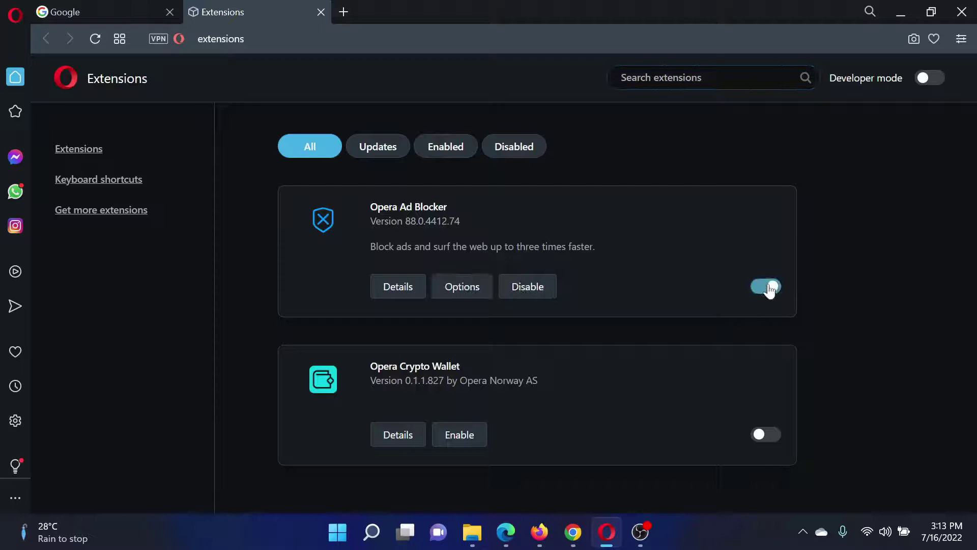
{"action": "left_click", "coordinate": [769, 287]}
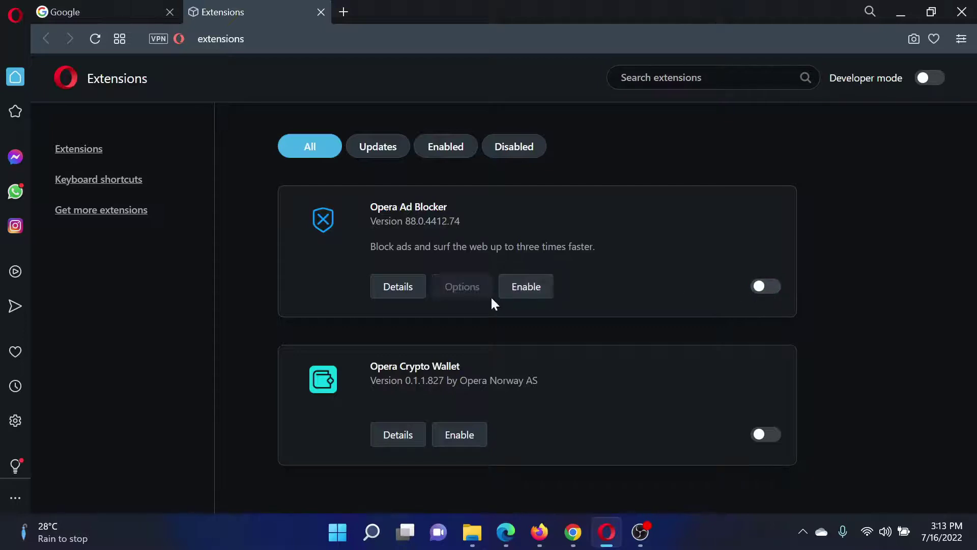
- Switch back to TheWindowsClub article in Edge from the taskbar
{"action": "left_click", "coordinate": [506, 531]}
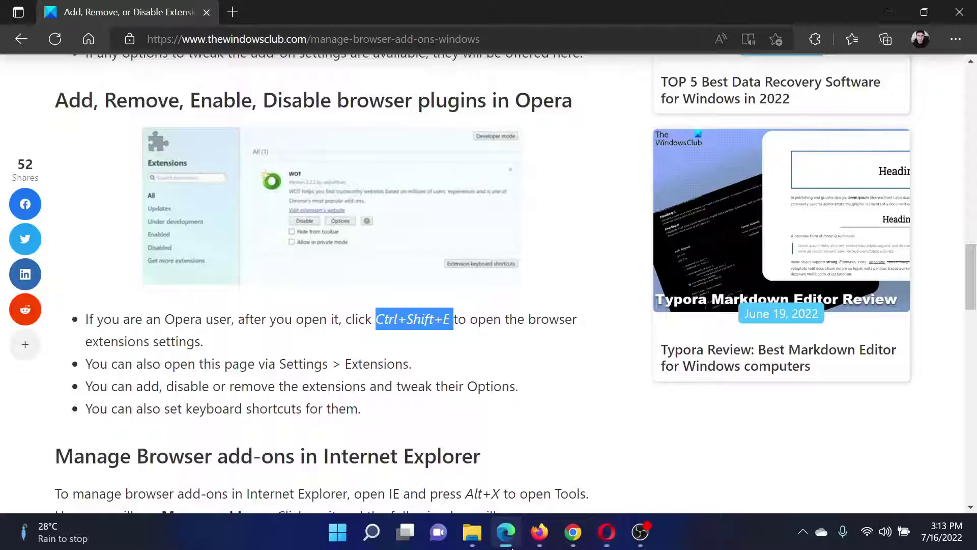
{"action": "left_click_drag", "start_coordinate": [970, 275], "coordinate": [971, 87]}
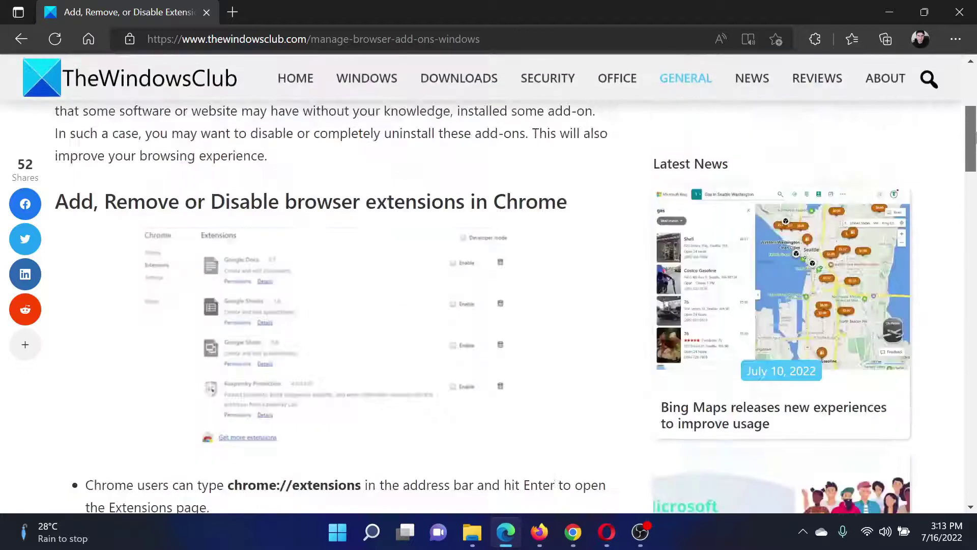